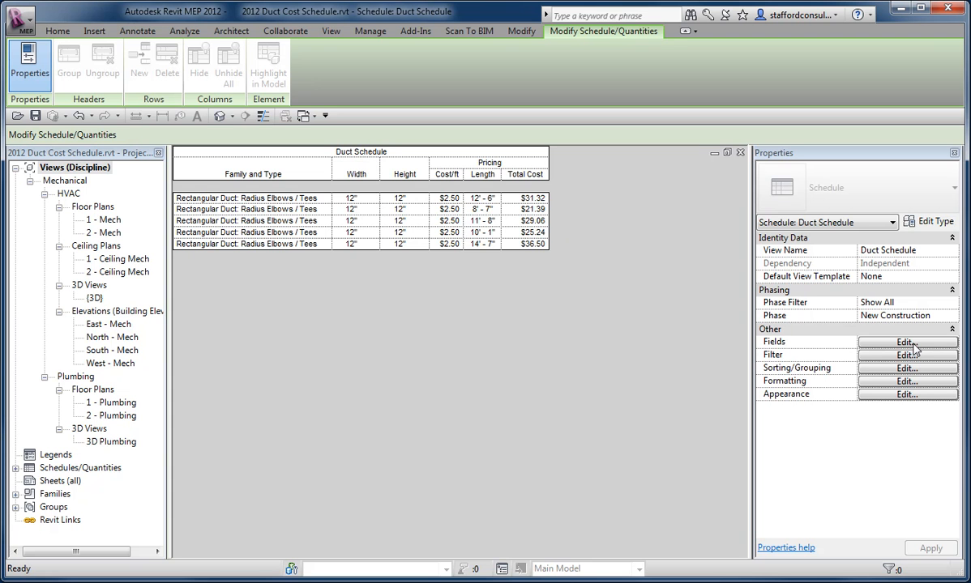
Step: Open the duct schedule's field settings and view the options for defining a new calculated value
{"action": "left_click", "coordinate": [862, 341]}
{"action": "left_click_drag", "start_coordinate": [389, 219], "coordinate": [401, 195]}
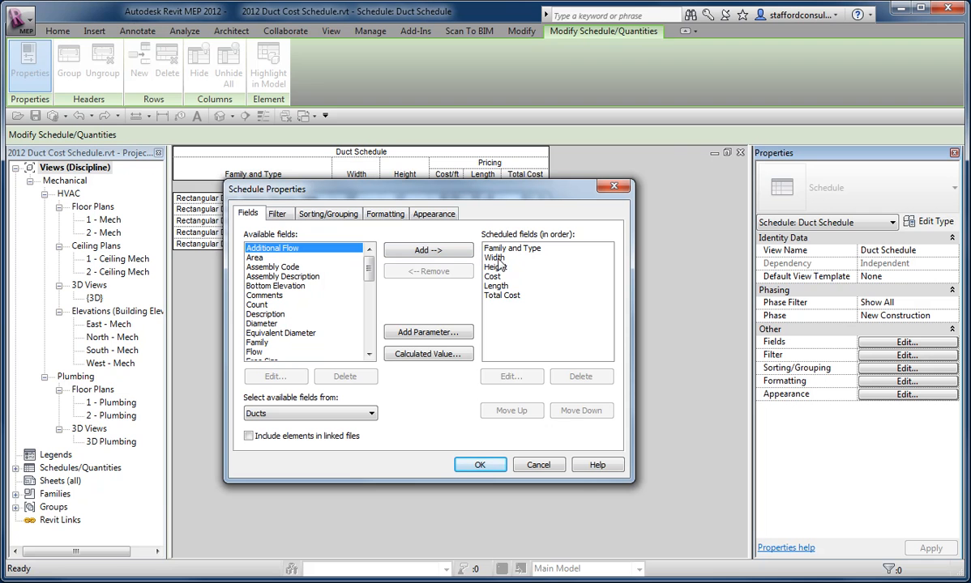
{"action": "left_click", "coordinate": [503, 295]}
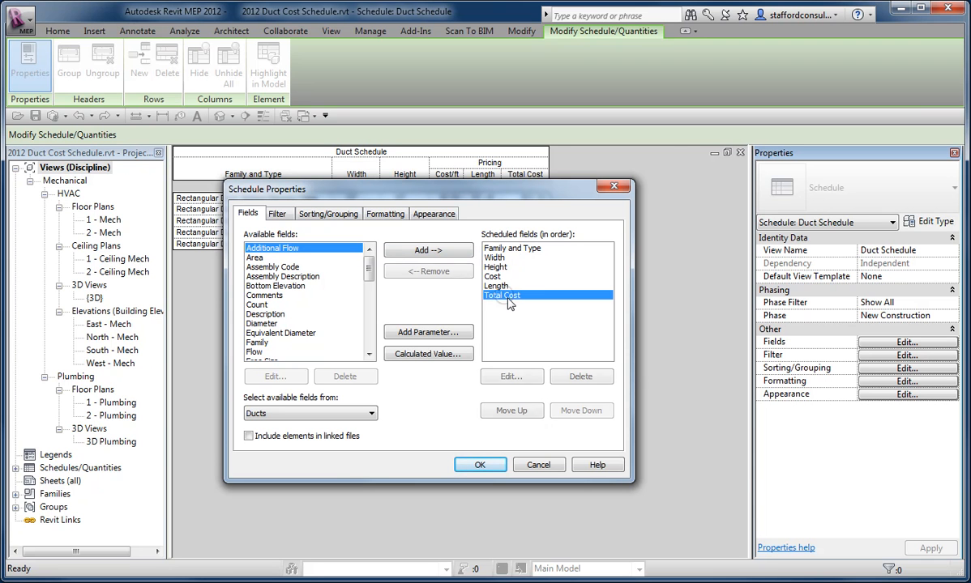
{"action": "left_click", "coordinate": [433, 354]}
{"action": "left_click_drag", "start_coordinate": [519, 272], "coordinate": [582, 284]}
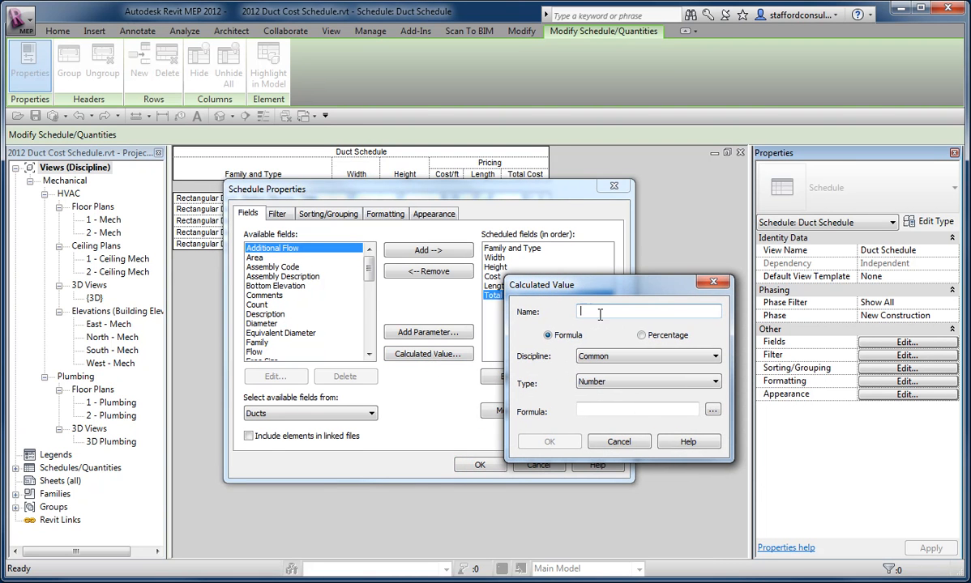
{"action": "left_click", "coordinate": [632, 442]}
Step: Open the Total Cost calculated field and examine its formula and the fields that can be added to it
{"action": "left_click", "coordinate": [491, 375]}
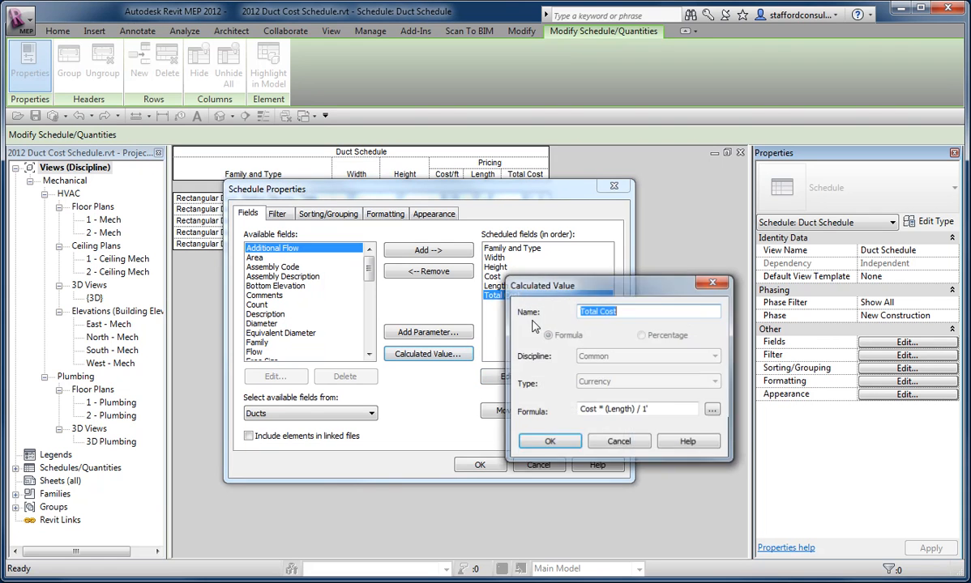
{"action": "left_click_drag", "start_coordinate": [554, 292], "coordinate": [538, 265]}
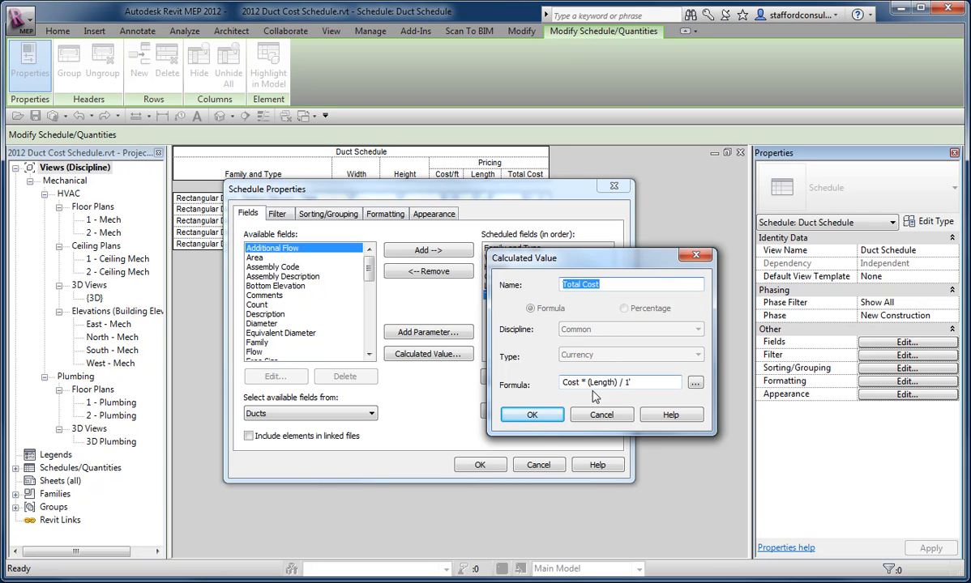
{"action": "left_click_drag", "start_coordinate": [638, 382], "coordinate": [559, 382]}
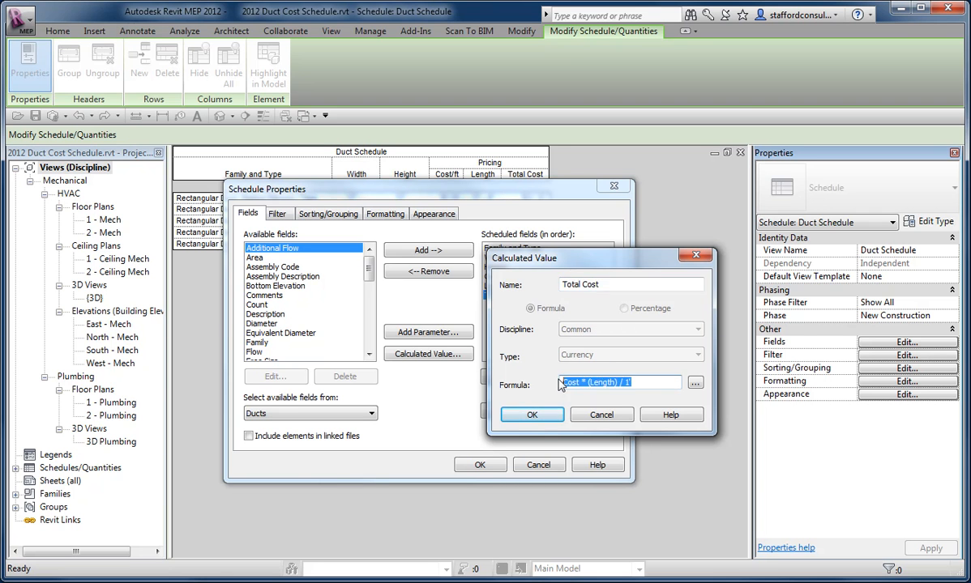
{"action": "left_click", "coordinate": [695, 382]}
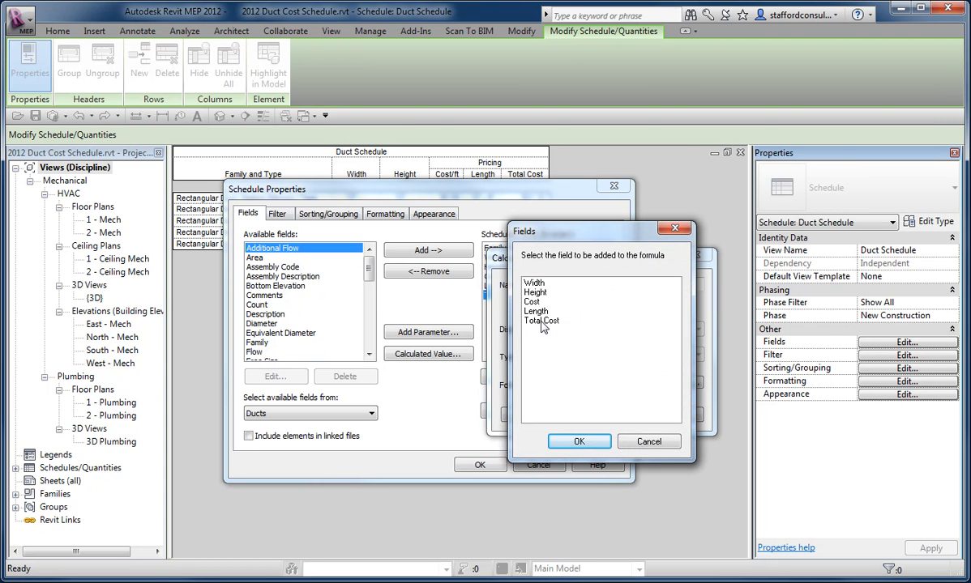
{"action": "left_click", "coordinate": [579, 441]}
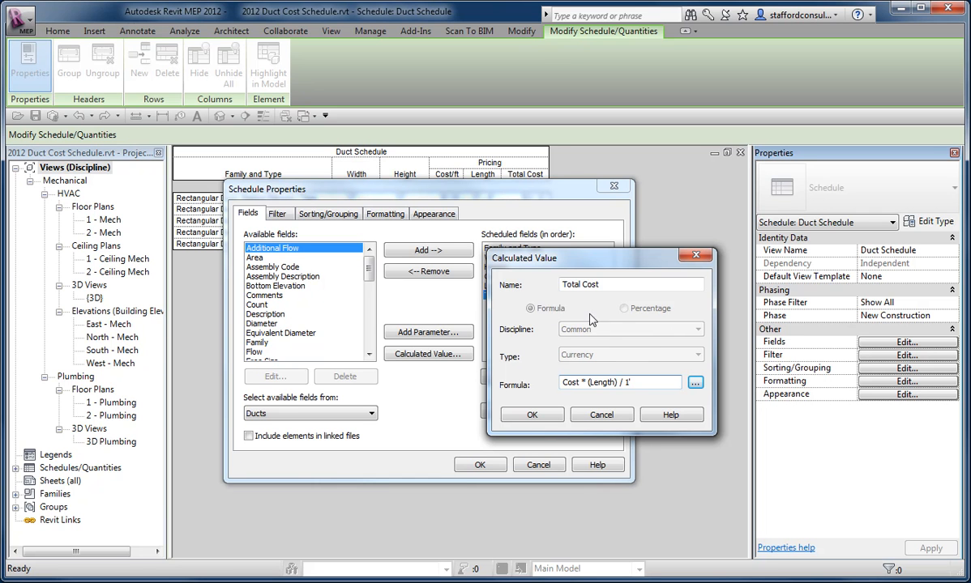
Step: Try to simplify the Total Cost formula to Cost * Length
{"action": "left_click", "coordinate": [592, 382]}
{"action": "key", "text": "BackSpace"}
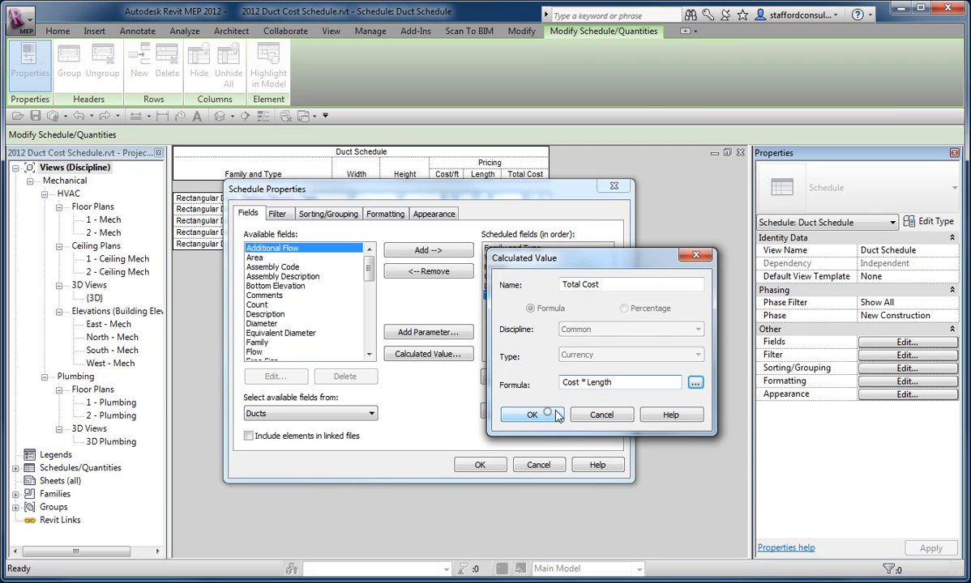
{"action": "left_click", "coordinate": [528, 413]}
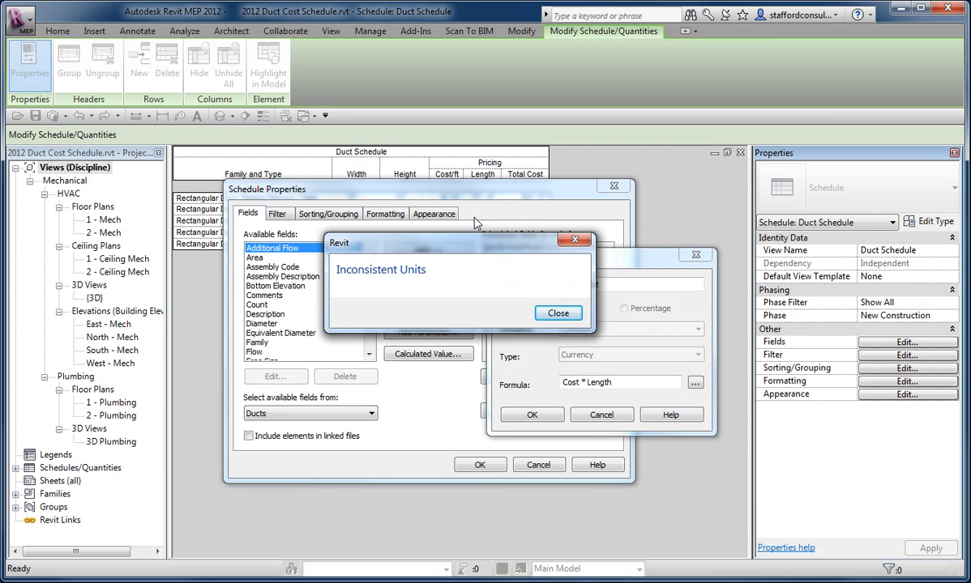
{"action": "left_click", "coordinate": [558, 313]}
Step: Set the Total Cost formula to Cost * (Length) / 1' and accept the calculated value
{"action": "left_click", "coordinate": [584, 380]}
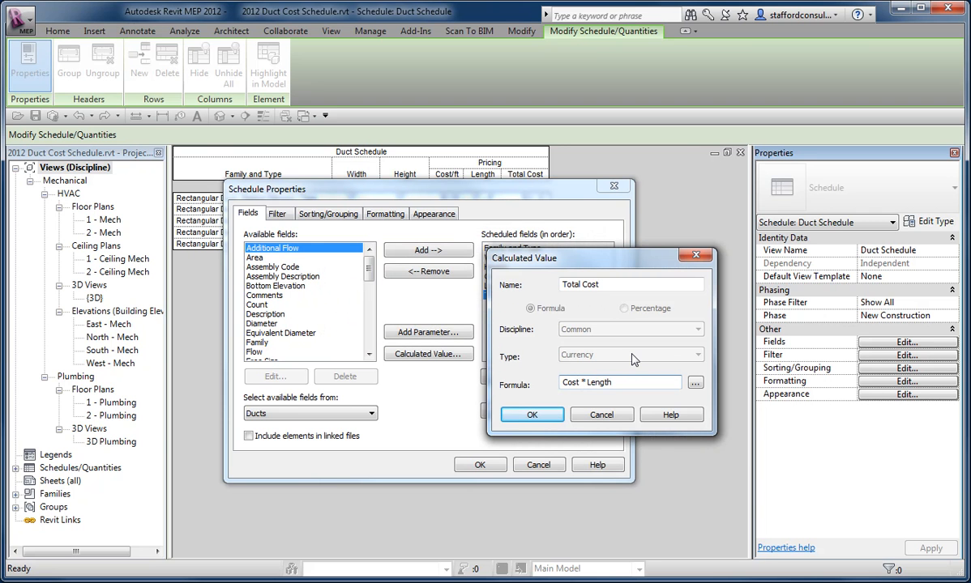
{"action": "type", "text": "("}
{"action": "type", "text": ")/1"}
{"action": "left_click", "coordinate": [531, 415]}
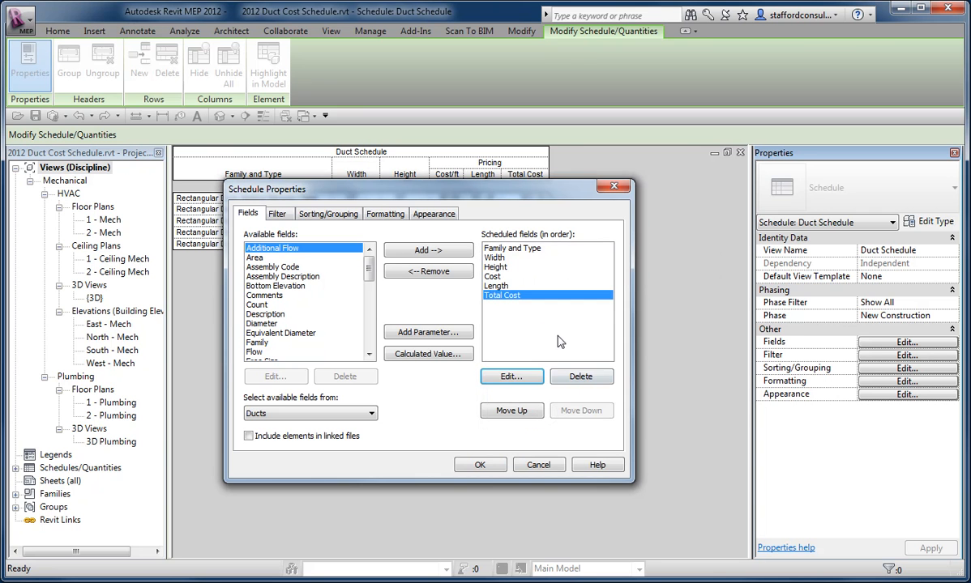
Step: Review the schedule's sorting and grand totals options and the formatting of the Width, Height and Cost fields
{"action": "left_click", "coordinate": [328, 213]}
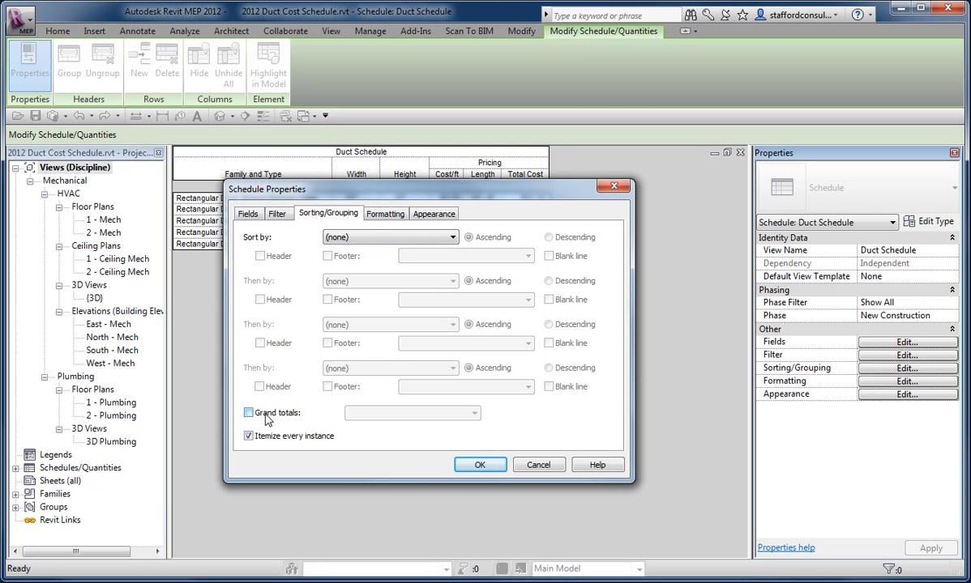
{"action": "left_click", "coordinate": [385, 214]}
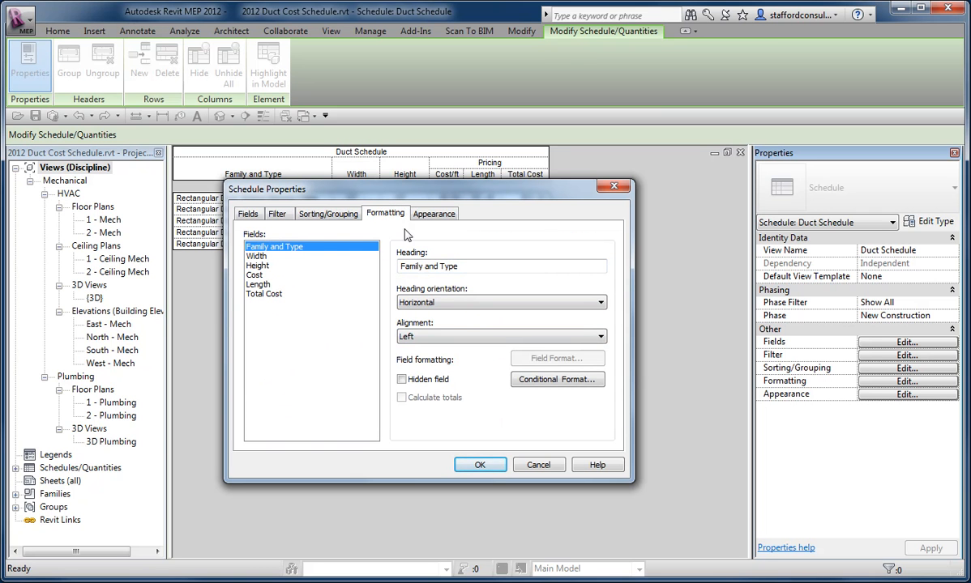
{"action": "left_click_drag", "start_coordinate": [264, 256], "coordinate": [263, 266]}
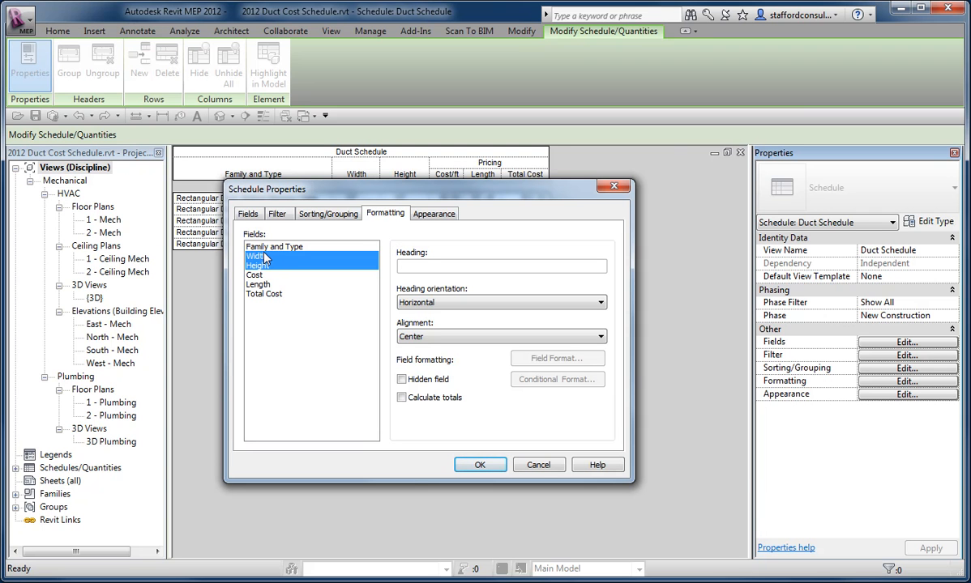
{"action": "left_click", "coordinate": [254, 275]}
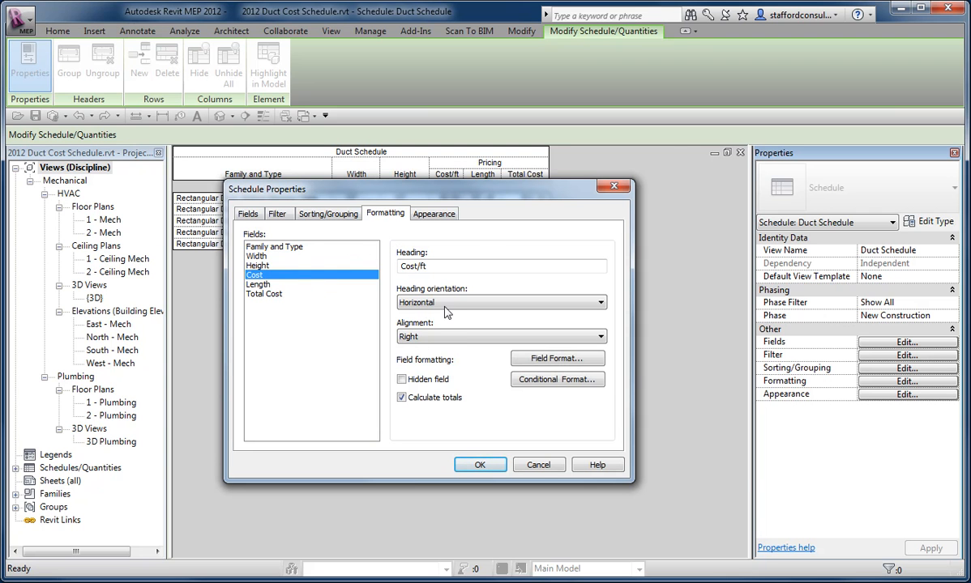
{"action": "left_click_drag", "start_coordinate": [254, 256], "coordinate": [256, 266]}
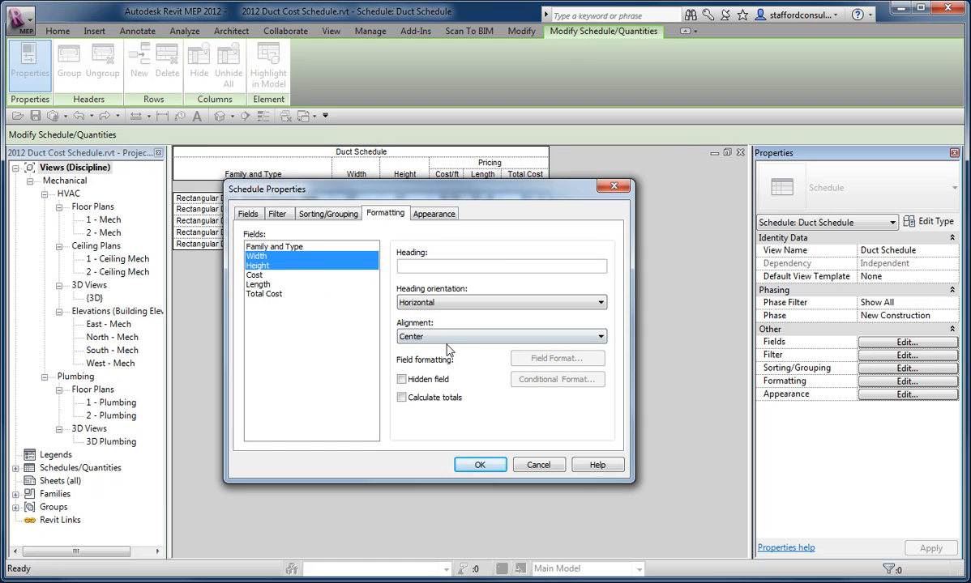
{"action": "left_click", "coordinate": [273, 277]}
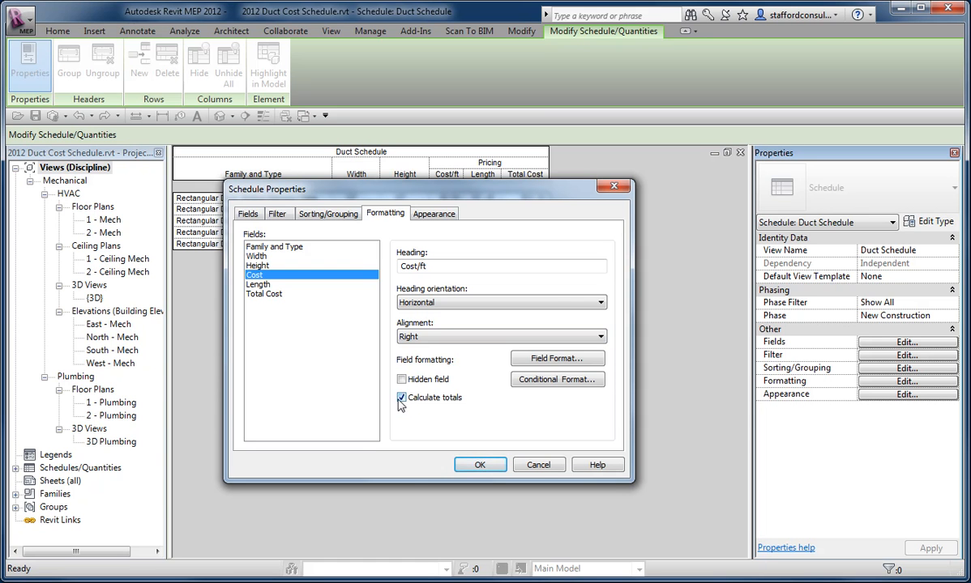
Step: Check the units, rounding and symbol settings in the field formats of Cost and Length
{"action": "left_click", "coordinate": [566, 361]}
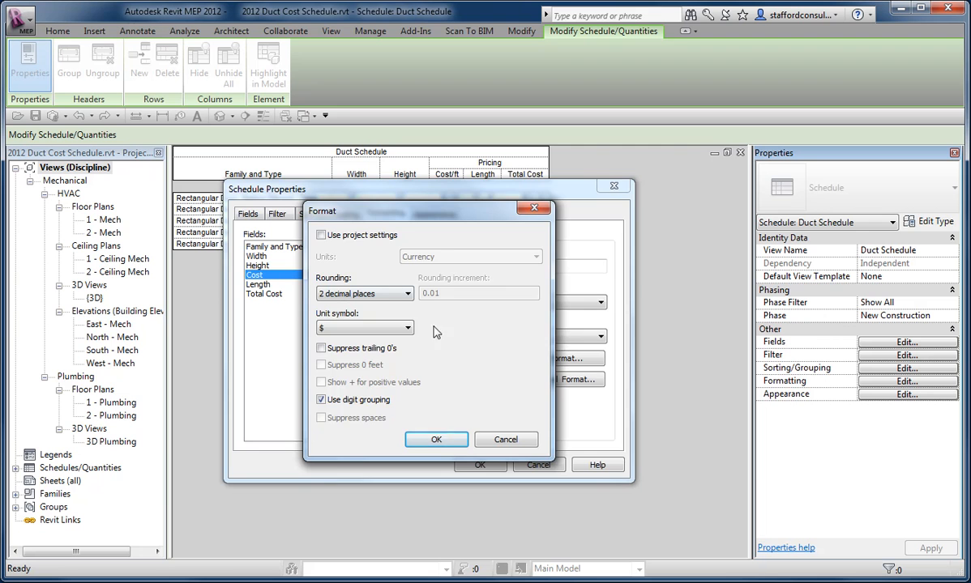
{"action": "left_click", "coordinate": [436, 439]}
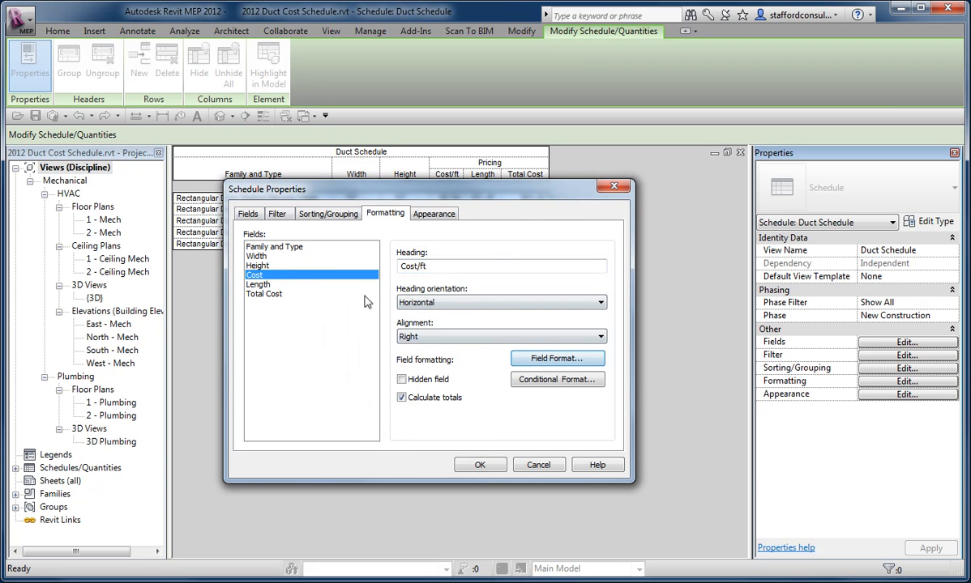
{"action": "left_click", "coordinate": [298, 284]}
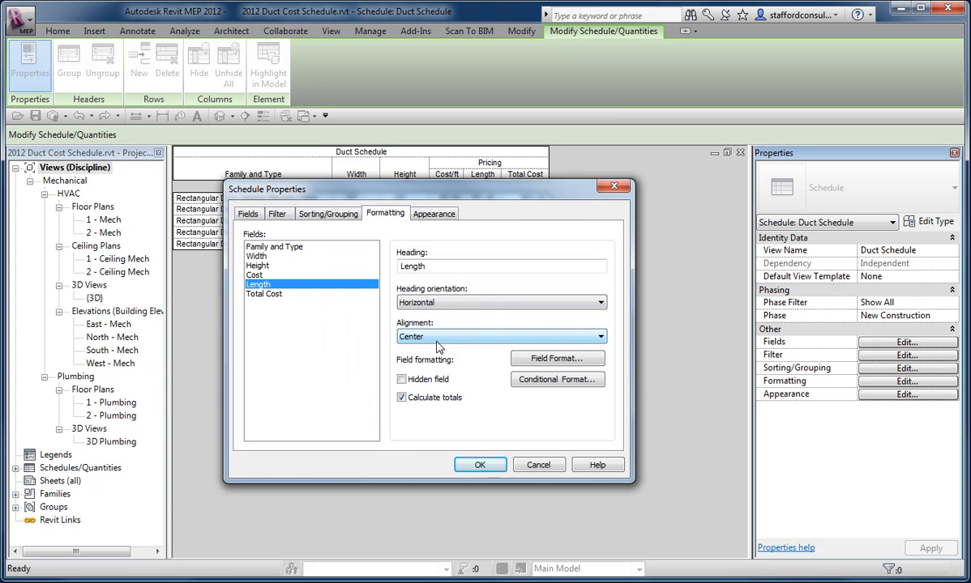
{"action": "left_click", "coordinate": [545, 361]}
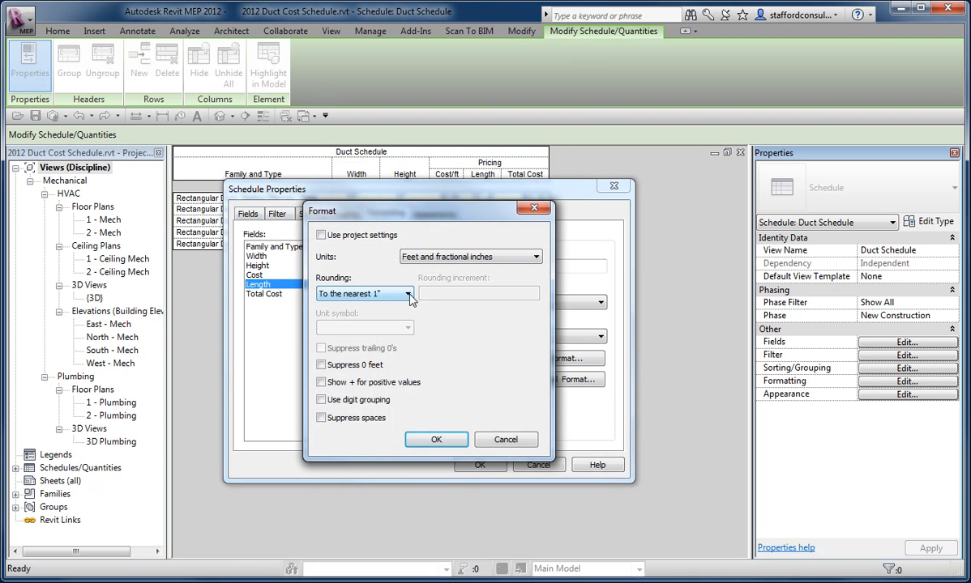
{"action": "left_click", "coordinate": [438, 439]}
Step: Check the Total Cost field's number format and enable Calculate totals for that field
{"action": "left_click", "coordinate": [270, 295]}
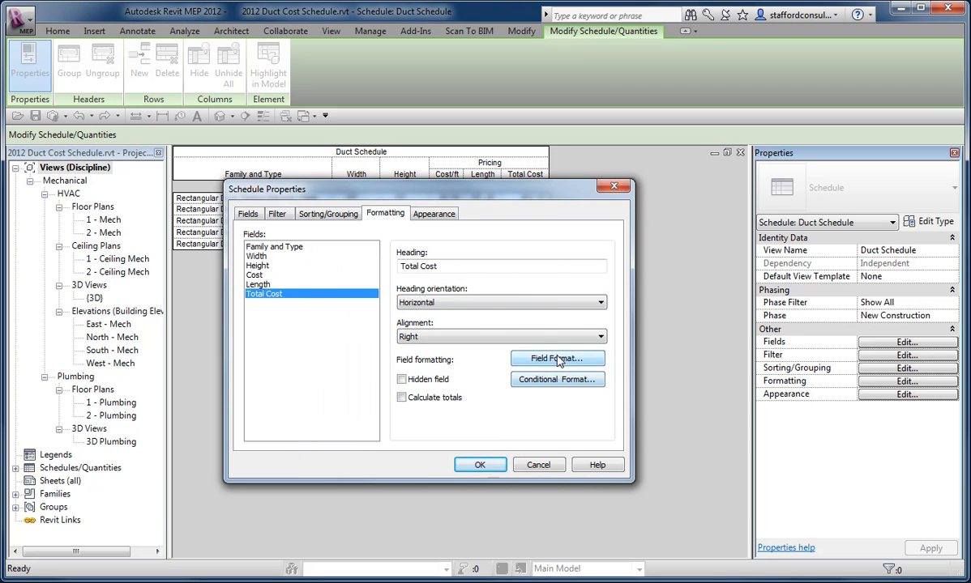
{"action": "left_click", "coordinate": [525, 358]}
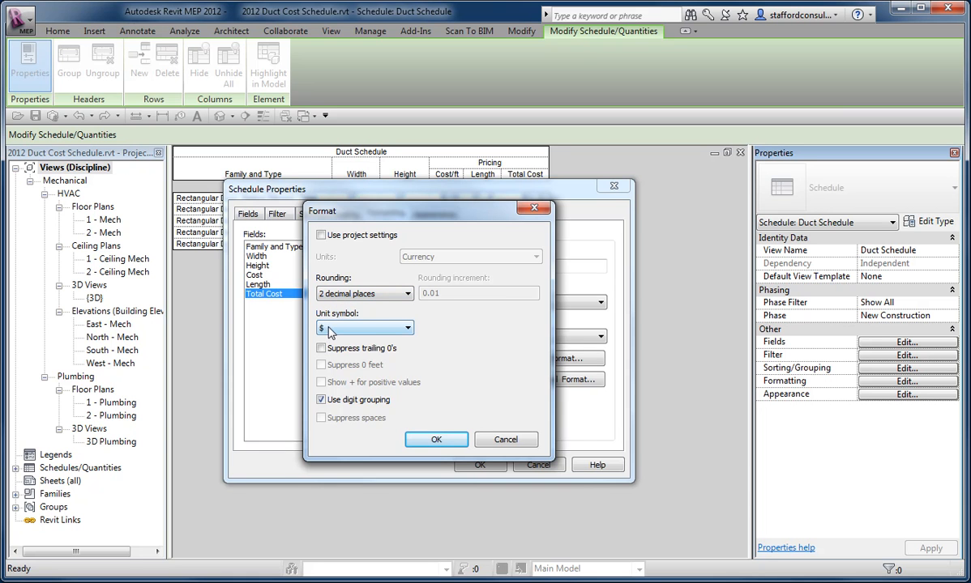
{"action": "left_click", "coordinate": [436, 442]}
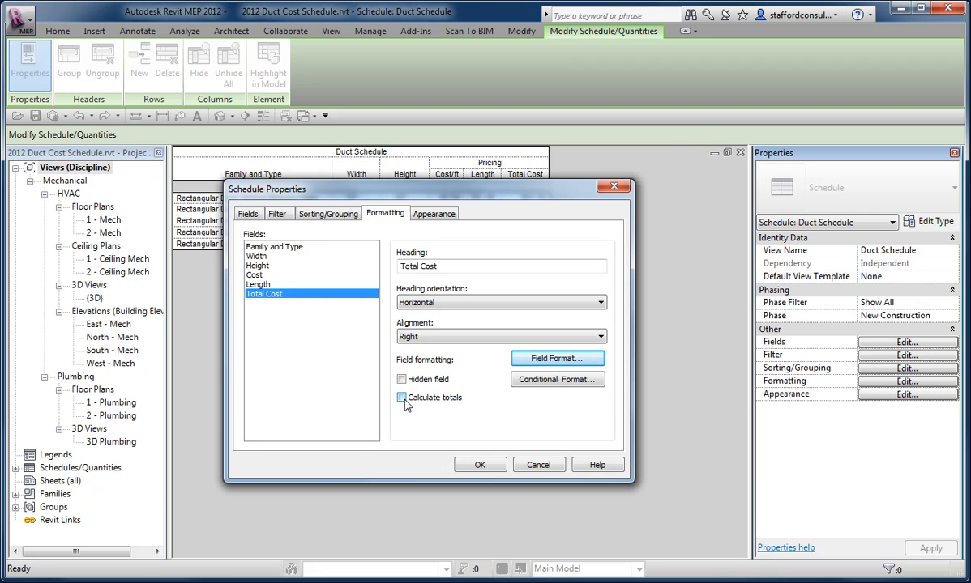
{"action": "left_click", "coordinate": [405, 402]}
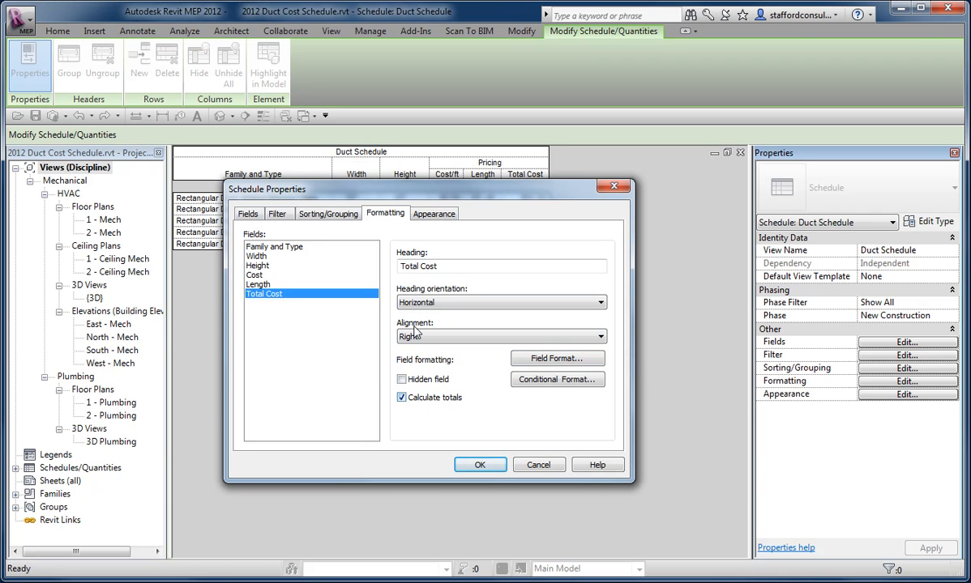
Step: Sort the schedule by Family and Type, enable grand totals with title, count, and totals, and apply the schedule properties
{"action": "left_click", "coordinate": [328, 213]}
{"action": "left_click", "coordinate": [356, 238]}
{"action": "left_click", "coordinate": [356, 245]}
{"action": "left_click", "coordinate": [249, 436]}
{"action": "left_click", "coordinate": [249, 436]}
{"action": "left_click", "coordinate": [248, 413]}
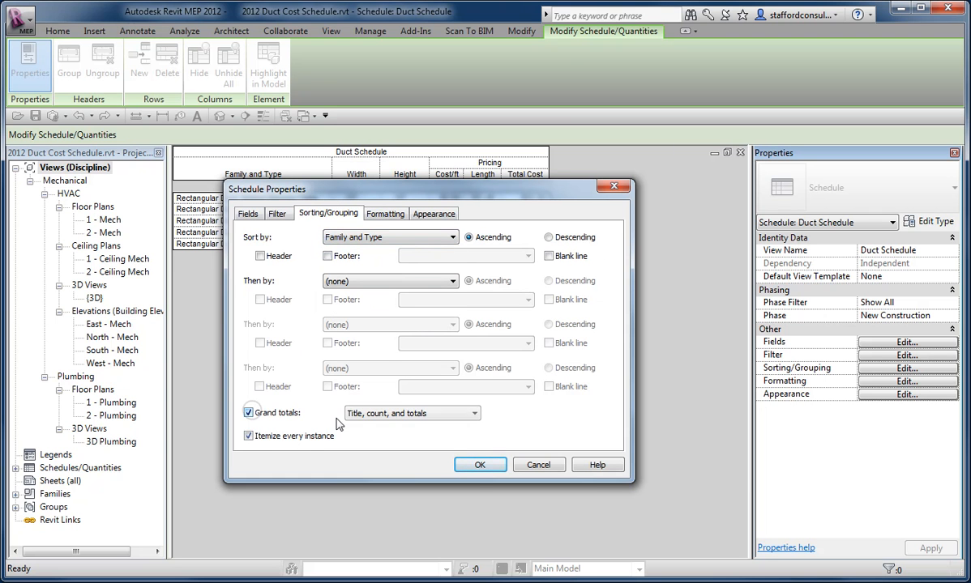
{"action": "left_click", "coordinate": [480, 465]}
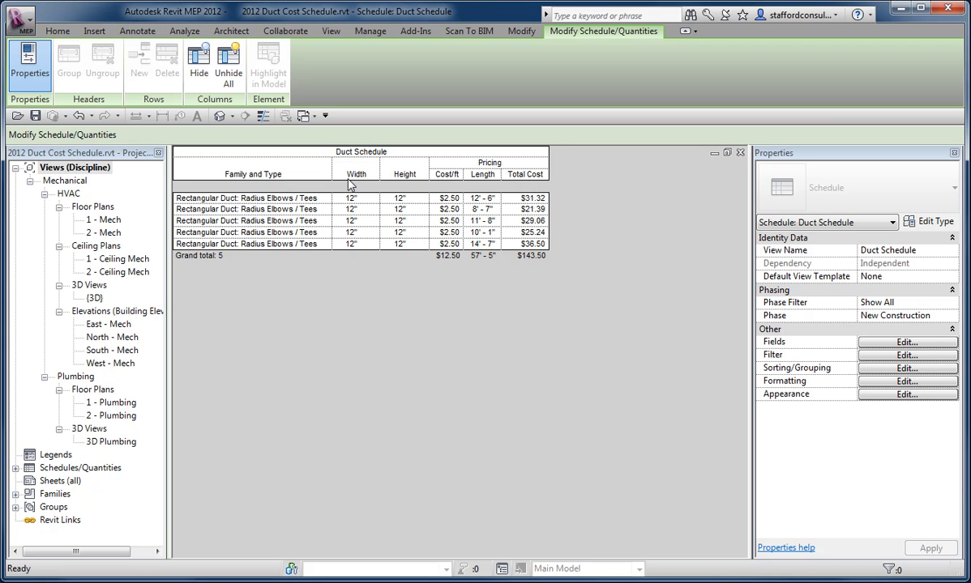
{"action": "left_click_drag", "start_coordinate": [334, 168], "coordinate": [408, 174]}
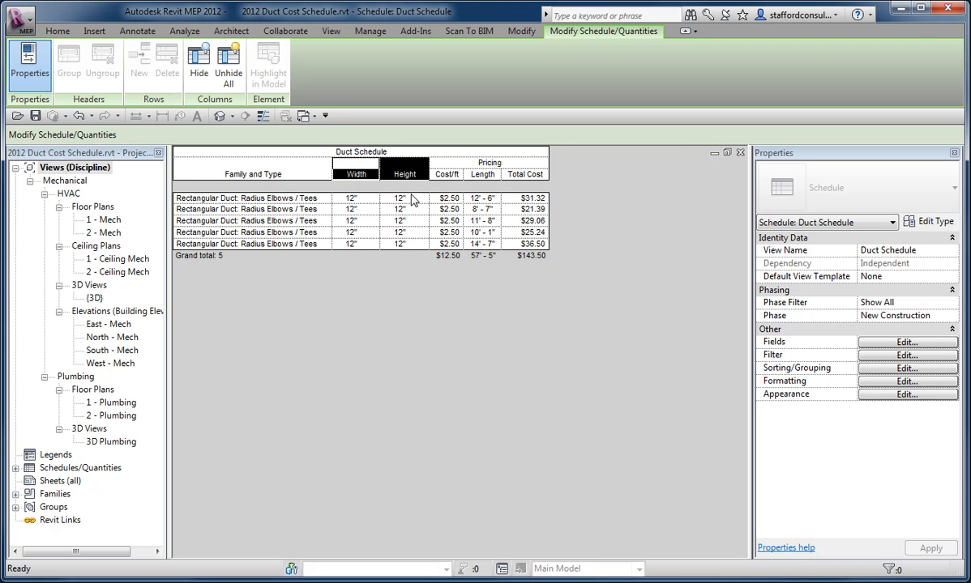
{"action": "left_click", "coordinate": [401, 174]}
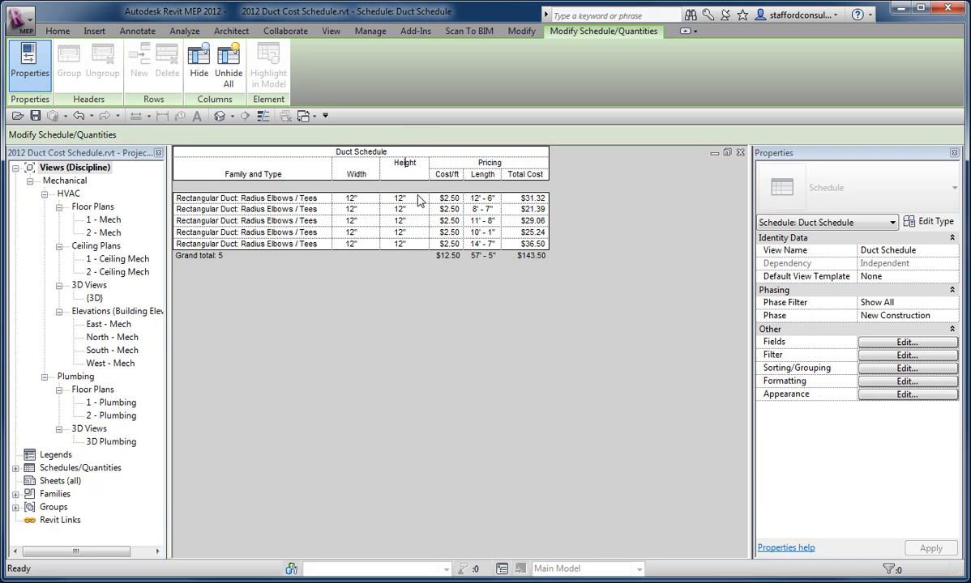
{"action": "left_click", "coordinate": [403, 171]}
{"action": "left_click_drag", "start_coordinate": [341, 174], "coordinate": [423, 178]}
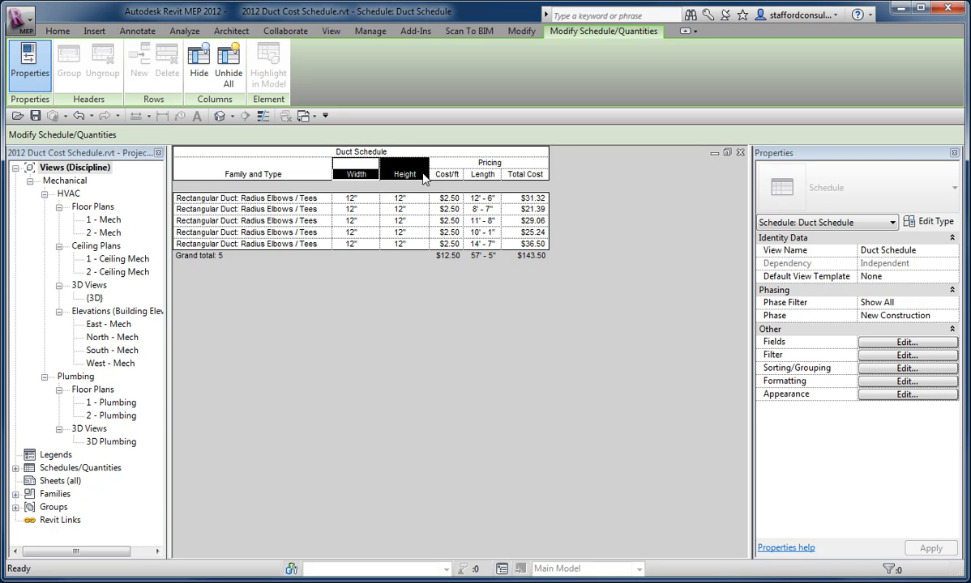
{"action": "right_click", "coordinate": [378, 164]}
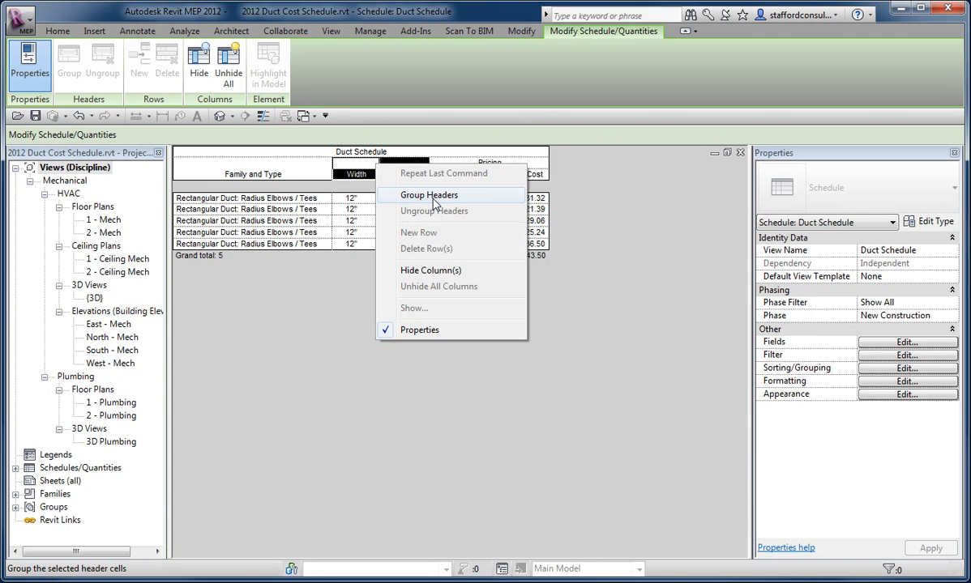
{"action": "left_click", "coordinate": [73, 70]}
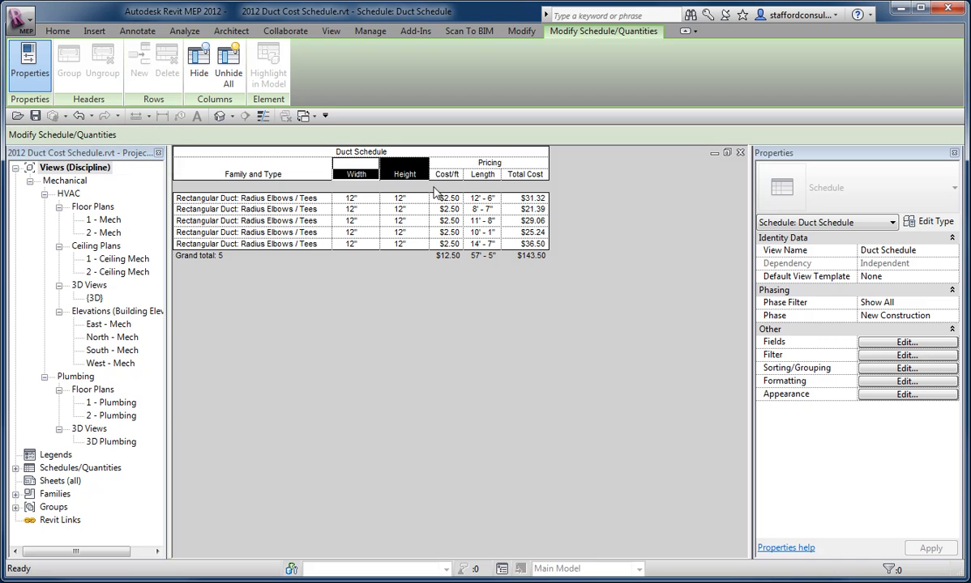
{"action": "left_click_drag", "start_coordinate": [436, 172], "coordinate": [519, 175]}
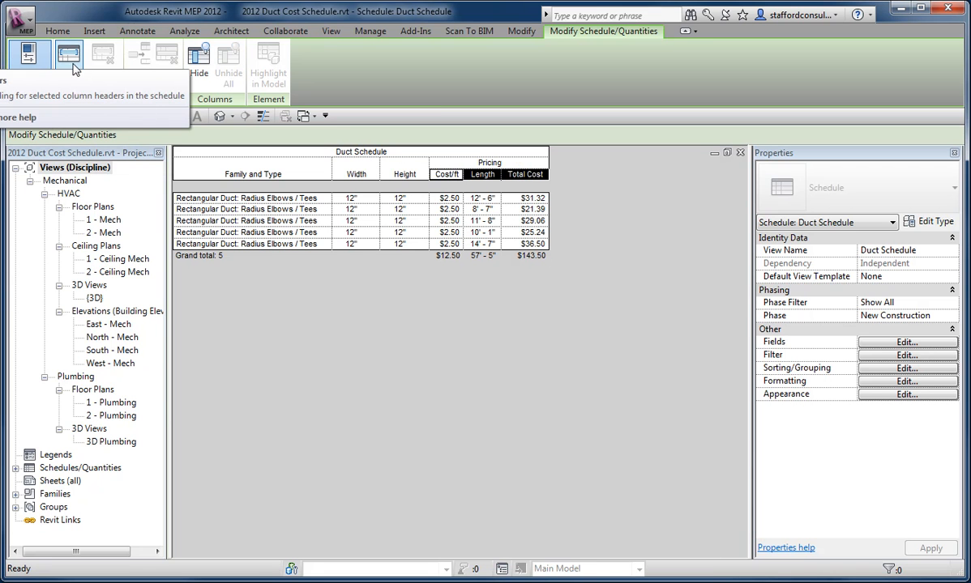
{"action": "left_click_drag", "start_coordinate": [332, 162], "coordinate": [389, 162]}
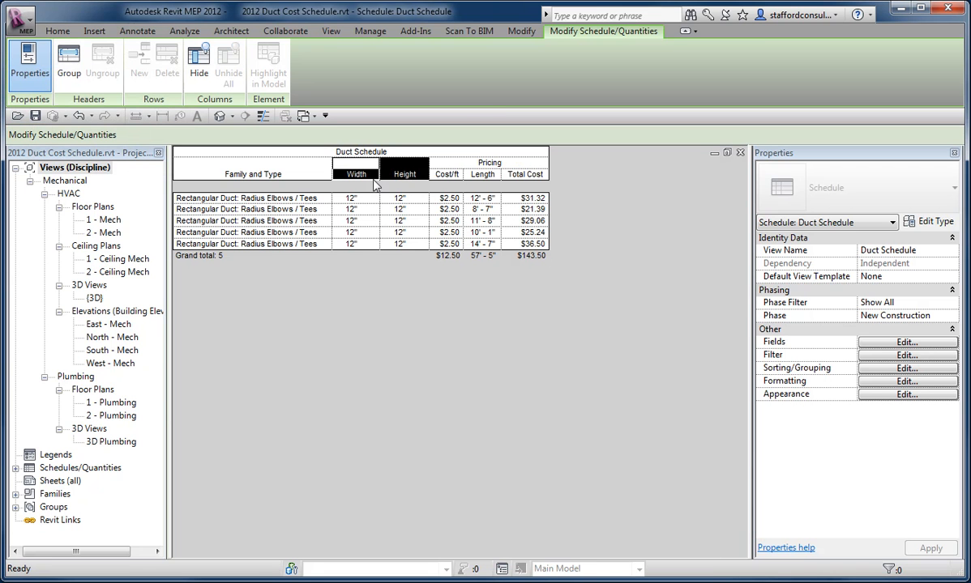
{"action": "left_click", "coordinate": [69, 61]}
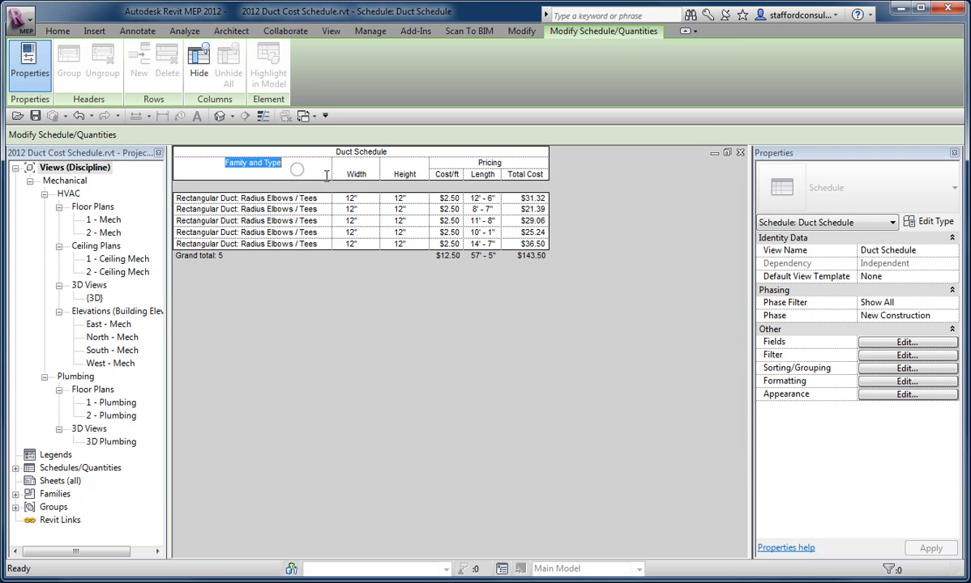
{"action": "left_click", "coordinate": [410, 172]}
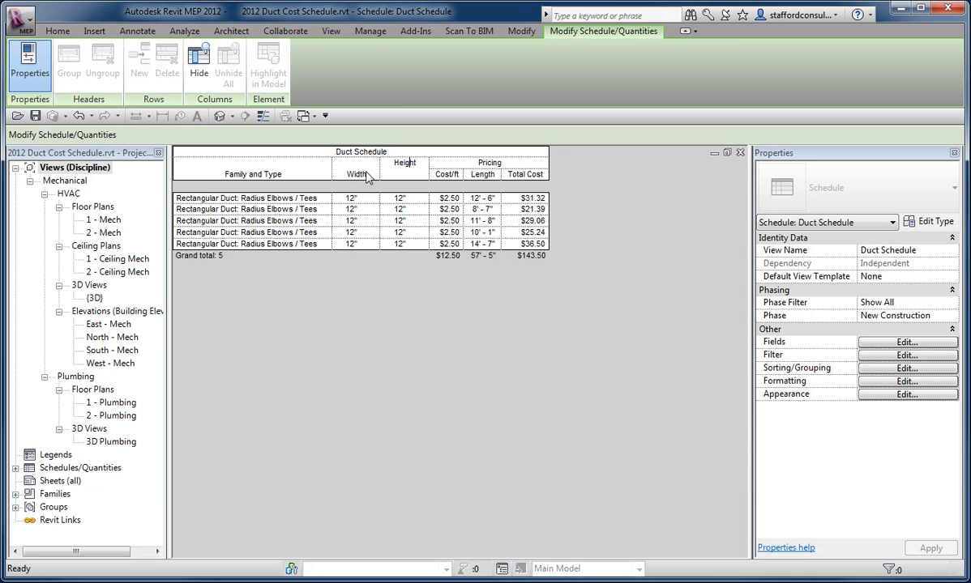
Step: Group the Width and Height column headers under a shared heading titled "Header"
{"action": "left_click_drag", "start_coordinate": [339, 166], "coordinate": [383, 166]}
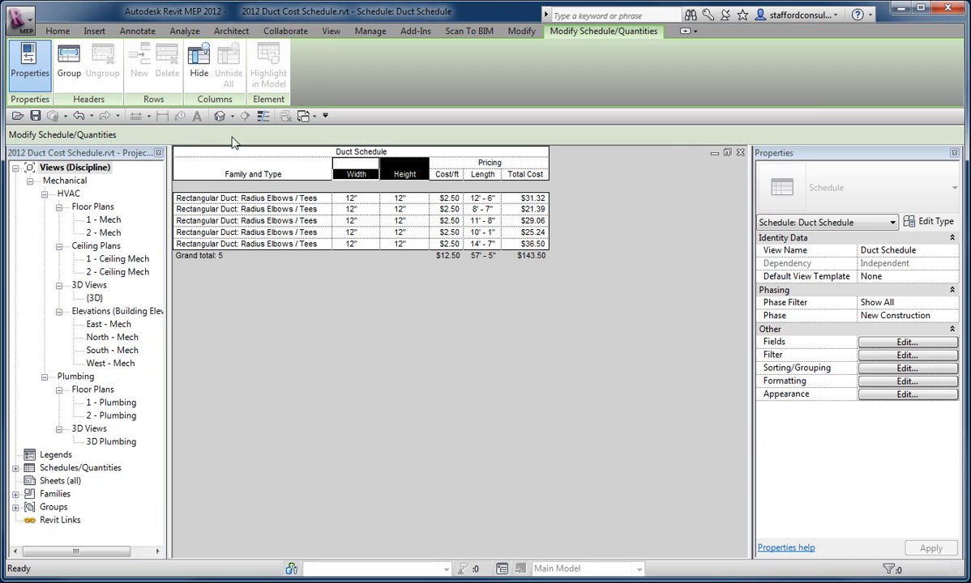
{"action": "right_click", "coordinate": [374, 168]}
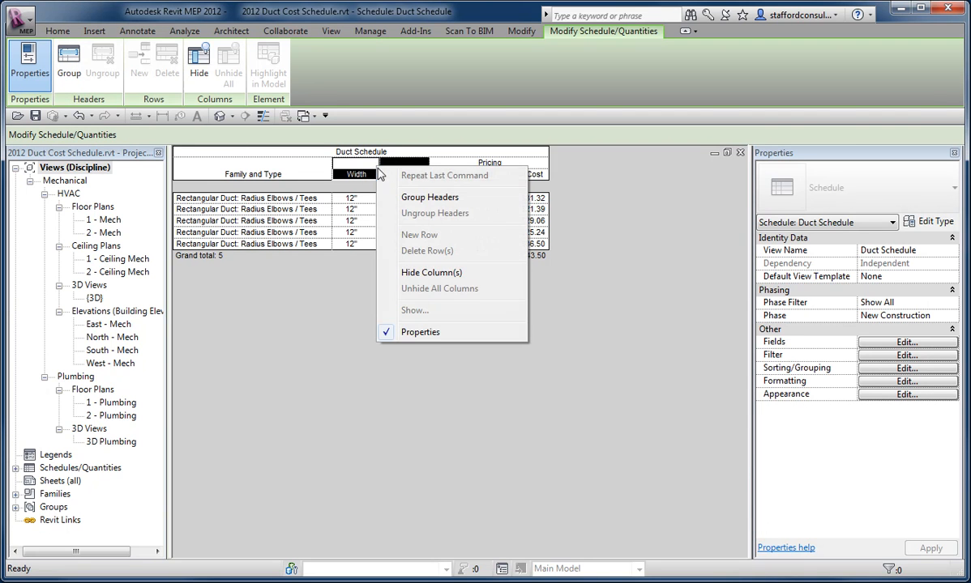
{"action": "left_click", "coordinate": [438, 199]}
{"action": "type", "text": "Header"}
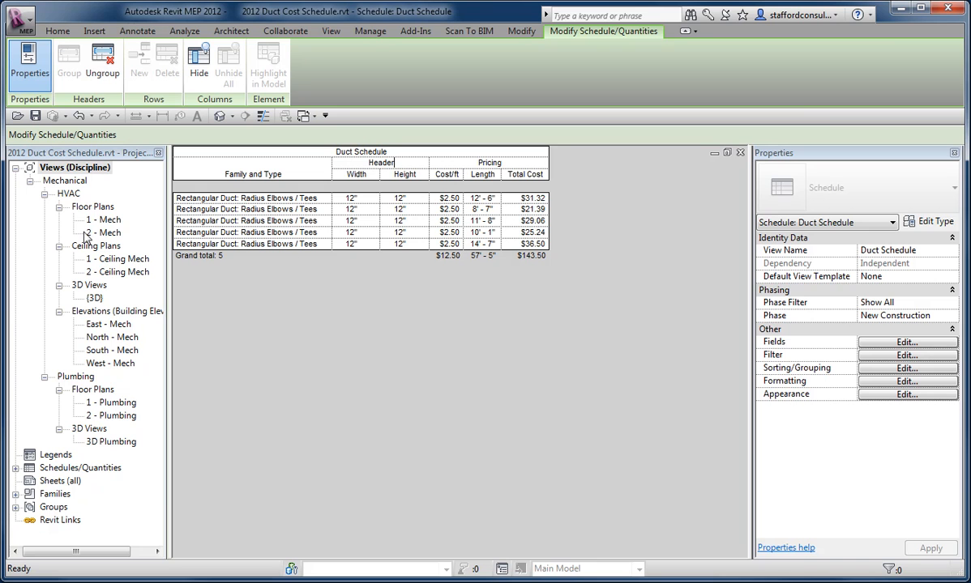
{"action": "left_click", "coordinate": [389, 169]}
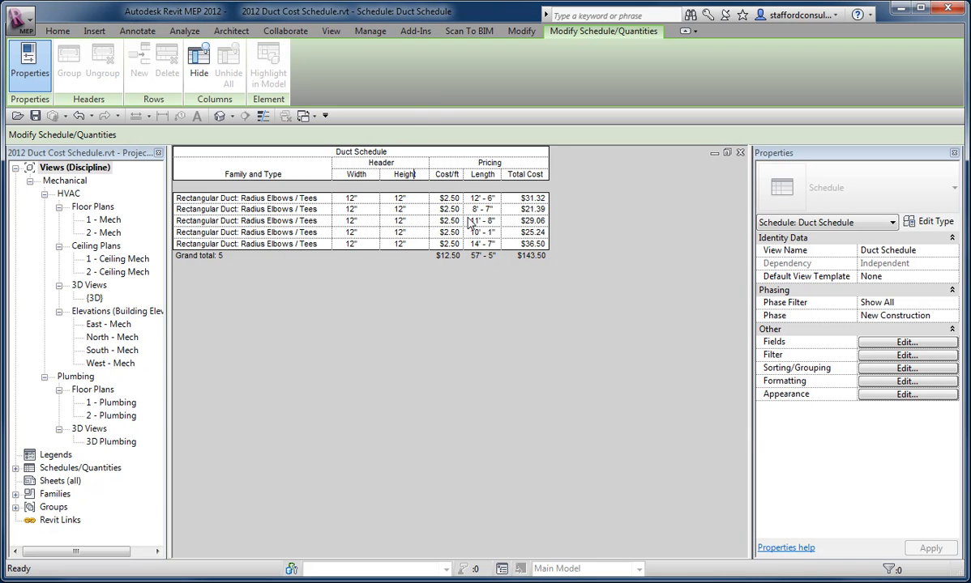